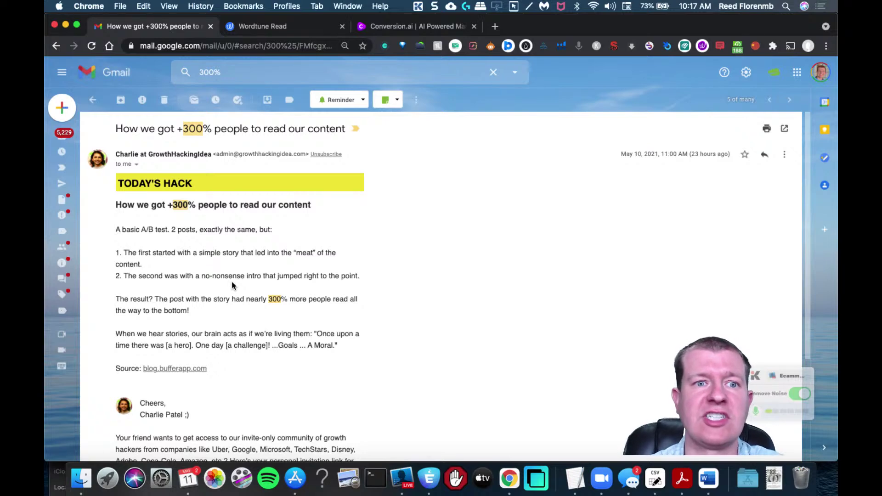
Step: Open the Buffer blog storytelling article and select its web address for copying
{"action": "left_click", "coordinate": [179, 372]}
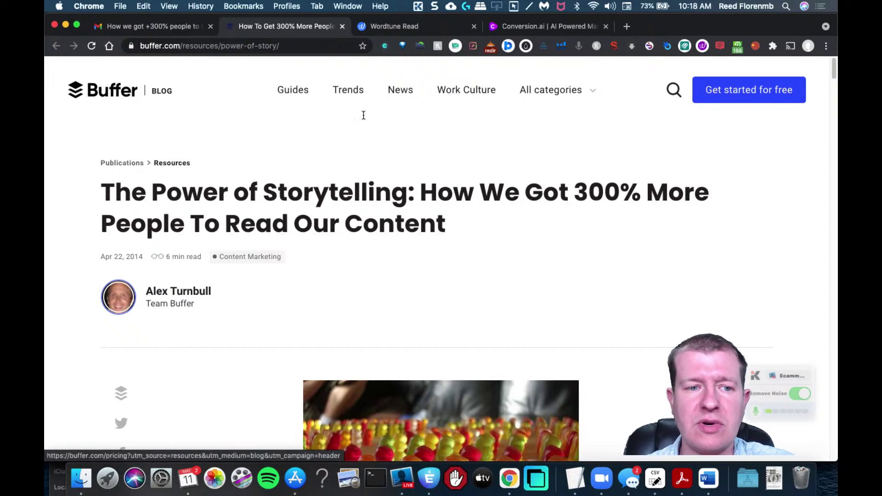
{"action": "left_click", "coordinate": [264, 44]}
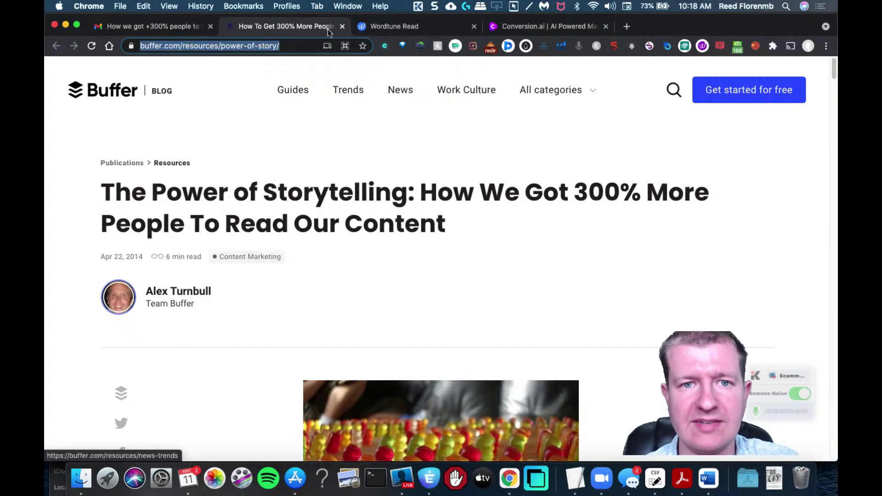
Step: Go from the Wordtune Read landing page to its 'Start Reading – It's free' page
{"action": "left_click", "coordinate": [397, 26]}
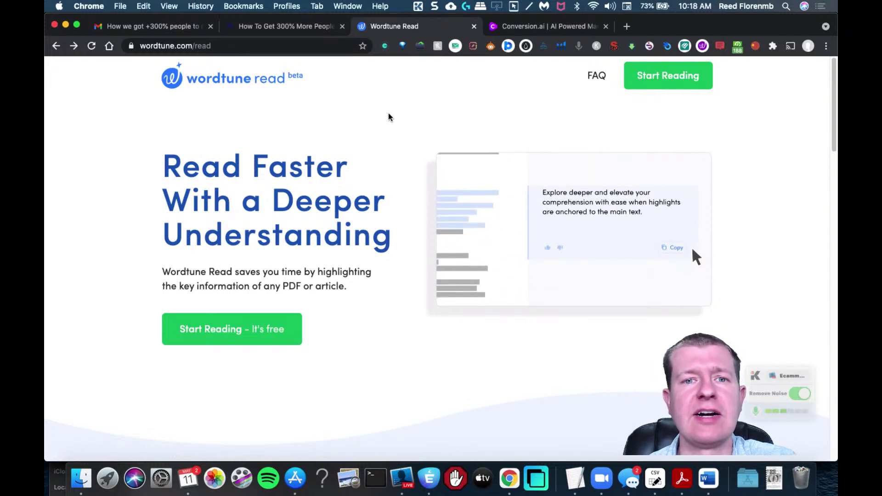
{"action": "left_click_drag", "start_coordinate": [169, 165], "coordinate": [393, 248]}
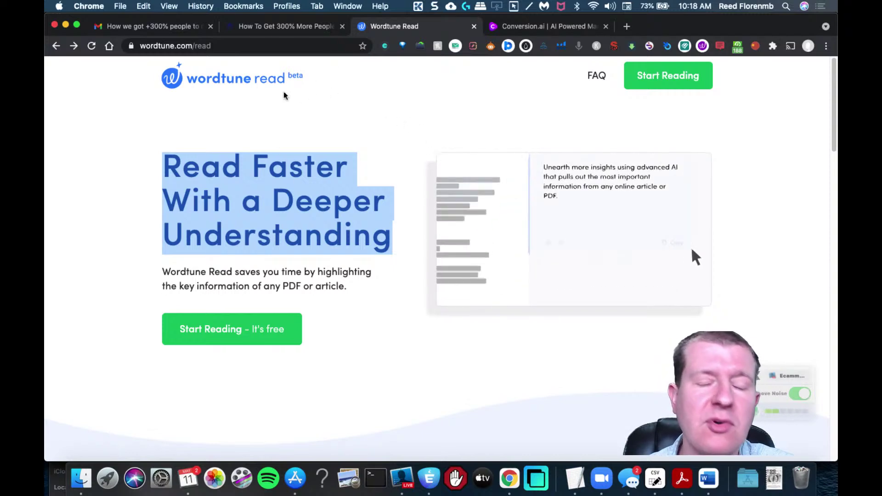
{"action": "left_click", "coordinate": [224, 206]}
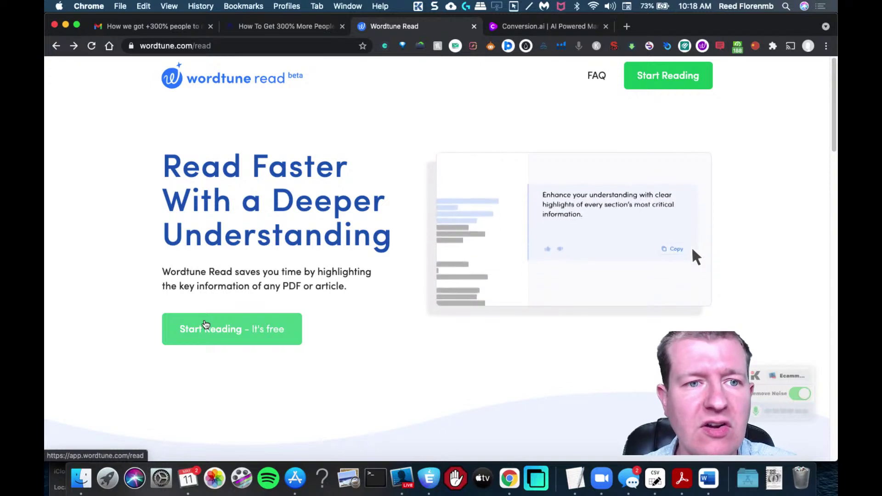
{"action": "left_click", "coordinate": [205, 325]}
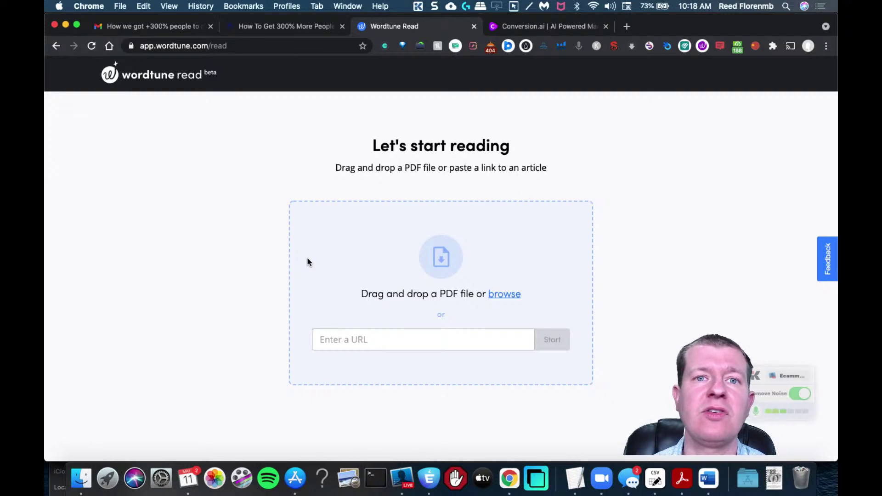
Step: Summarize the pasted Buffer storytelling article URL in Wordtune Read with highlights shown
{"action": "left_click", "coordinate": [406, 338]}
{"action": "type", "text": "https://buffer.com/resources/power-of-story/"}
{"action": "left_click", "coordinate": [558, 346]}
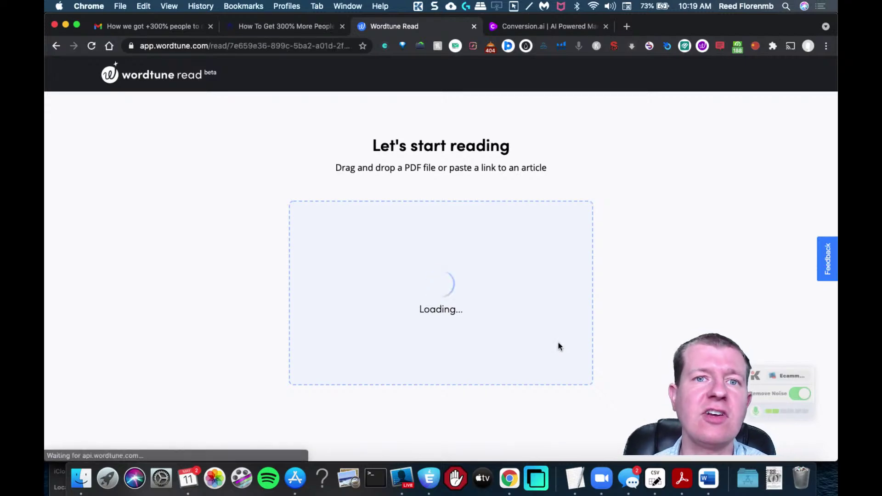
{"action": "mouse_move", "coordinate": [665, 327]}
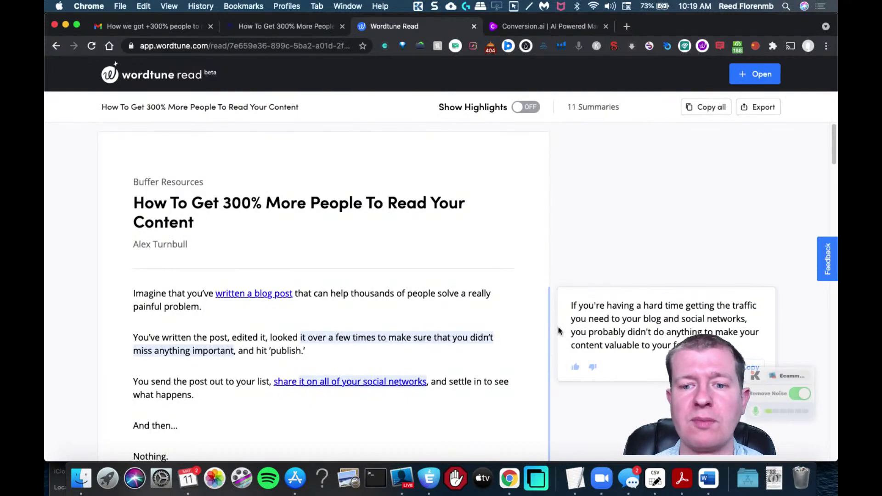
{"action": "left_click", "coordinate": [528, 107]}
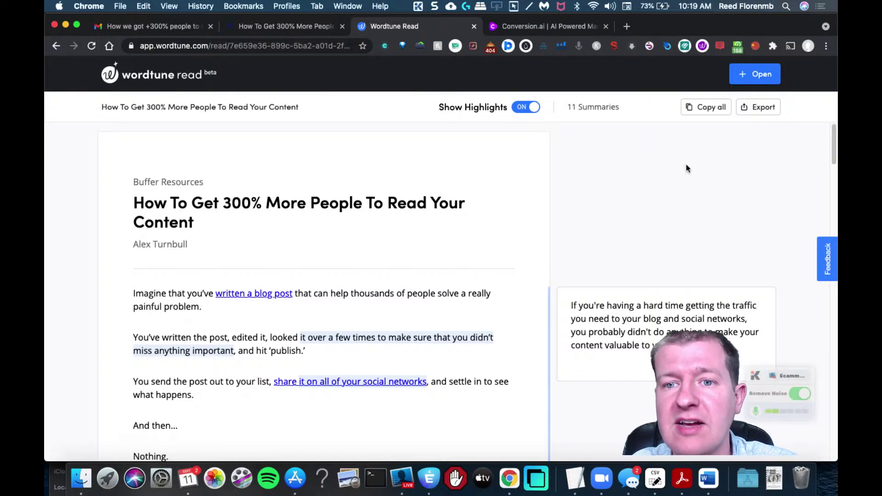
Step: Export the 11 summaries as a Word .docx and open the downloaded file
{"action": "left_click", "coordinate": [756, 110]}
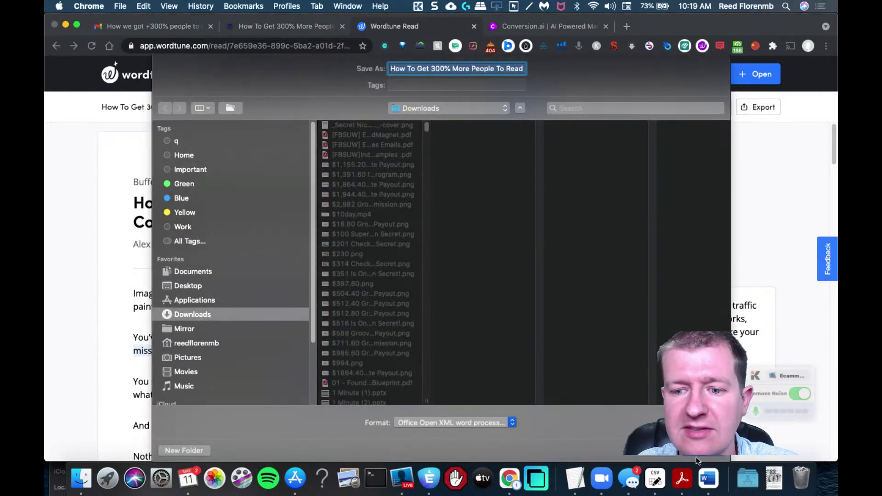
{"action": "left_click", "coordinate": [698, 458]}
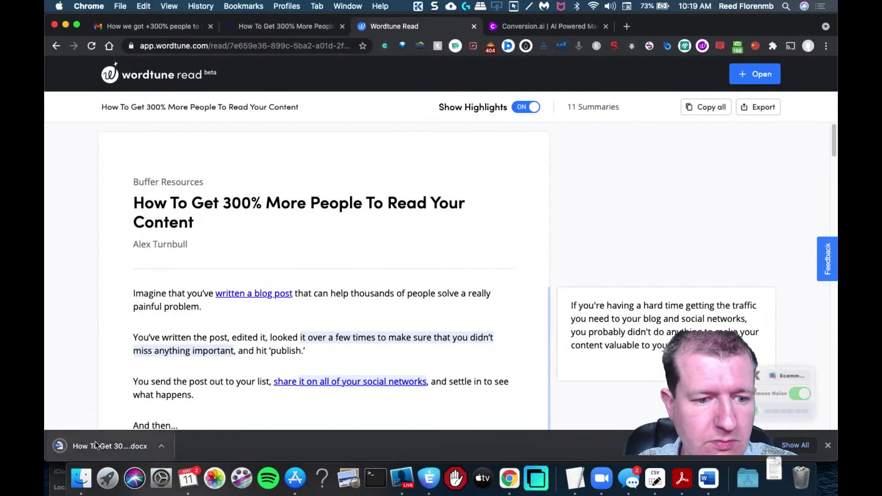
{"action": "left_click", "coordinate": [95, 444]}
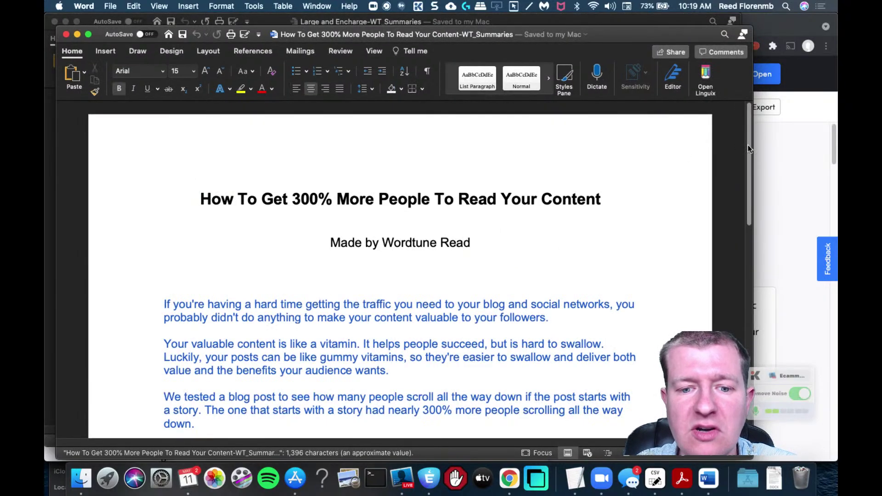
Step: Copy all of the Word document's summary text and return to Chrome
{"action": "mouse_move", "coordinate": [749, 120]}
{"action": "left_mouse_down"}
{"action": "mouse_move", "coordinate": [742, 178]}
{"action": "mouse_move", "coordinate": [711, 260]}
{"action": "mouse_move", "coordinate": [704, 173]}
{"action": "mouse_move", "coordinate": [707, 248]}
{"action": "left_mouse_up"}
{"action": "left_click", "coordinate": [570, 255]}
{"action": "key", "text": "super+a"}
{"action": "key", "text": "super+c"}
{"action": "left_click", "coordinate": [806, 192]}
Step: Log in to Conversion.ai and paste the Wordtune summary into a new blank document (about 285 words)
{"action": "left_click", "coordinate": [555, 25]}
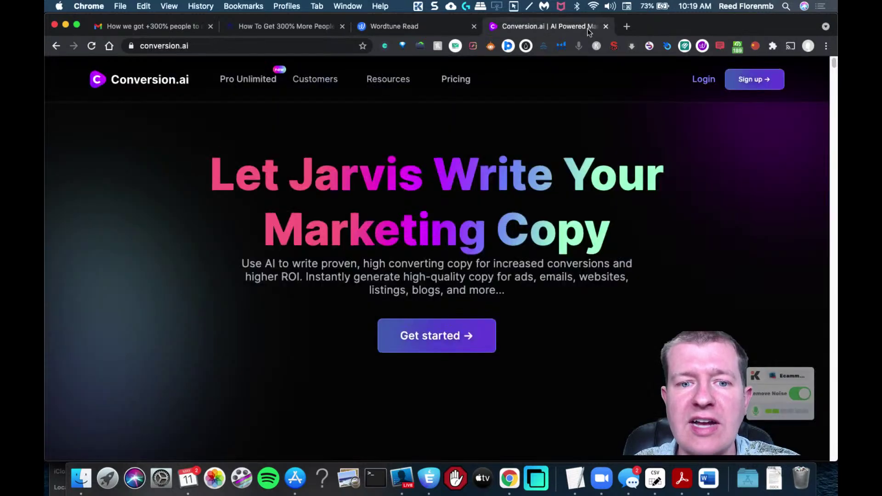
{"action": "left_click", "coordinate": [707, 80]}
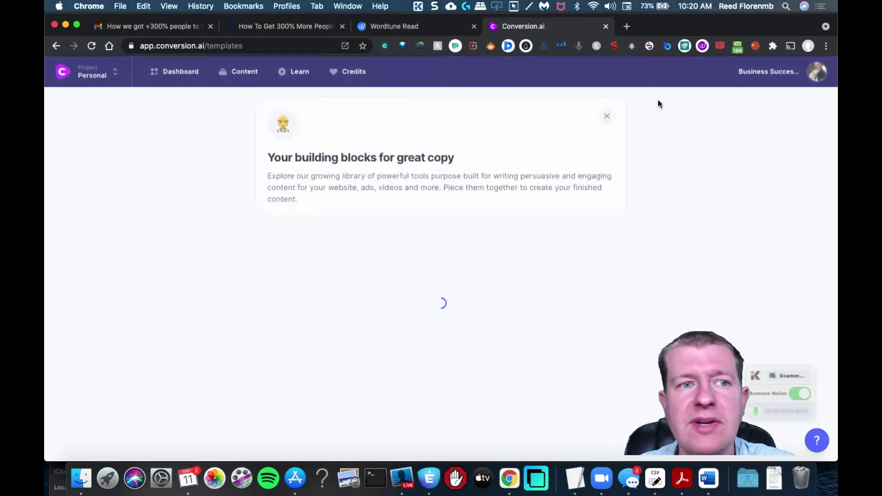
{"action": "left_click", "coordinate": [240, 72]}
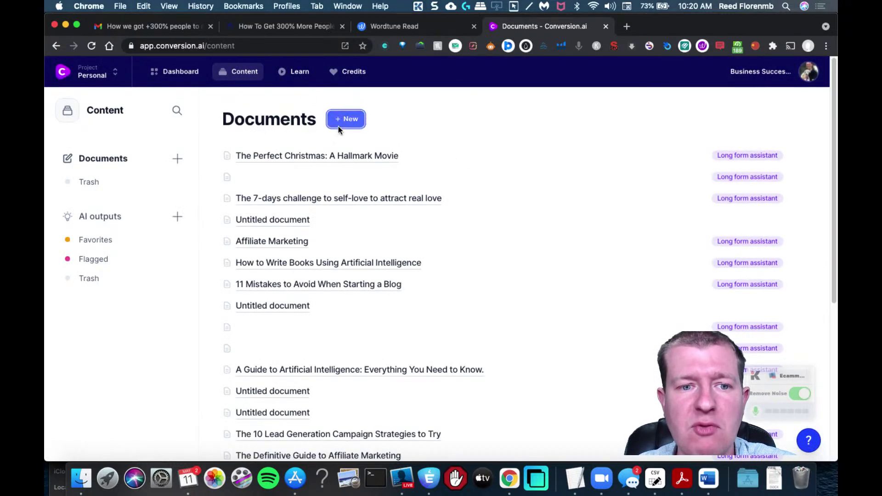
{"action": "left_click", "coordinate": [345, 119]}
{"action": "left_click", "coordinate": [609, 259]}
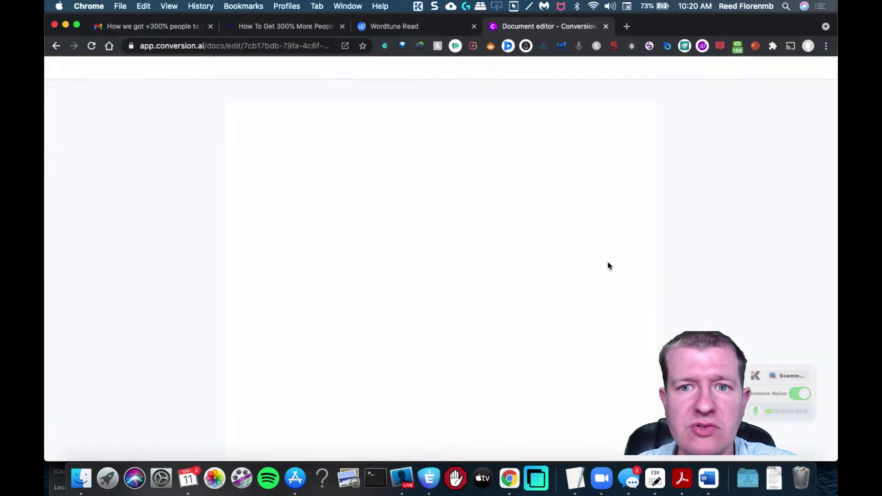
{"action": "left_click", "coordinate": [491, 172]}
{"action": "key", "text": "super+v"}
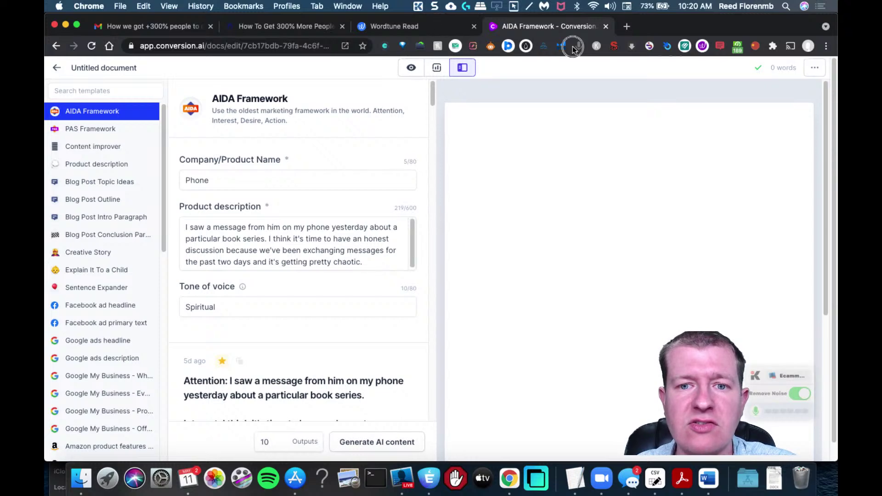
Step: Turn on focus mode and try Re-phrase and 5th-grader rewrites of the Groove images paragraph
{"action": "left_click", "coordinate": [415, 68]}
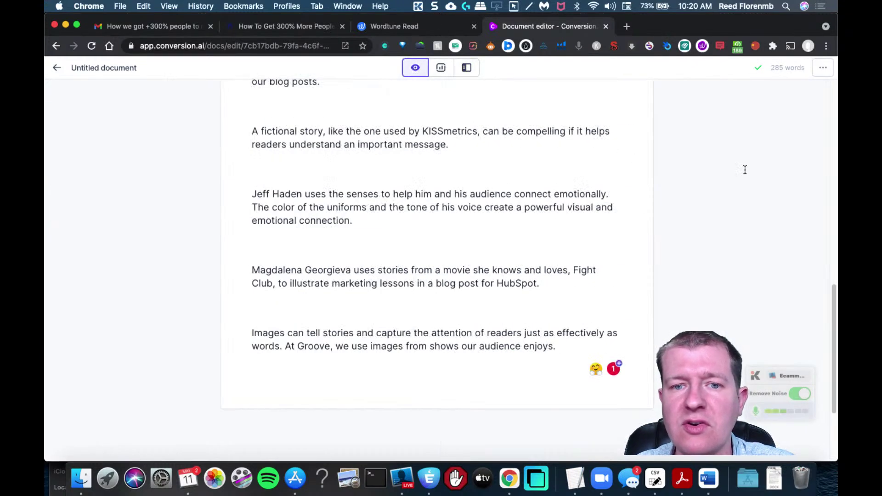
{"action": "left_click_drag", "start_coordinate": [561, 348], "coordinate": [230, 327]}
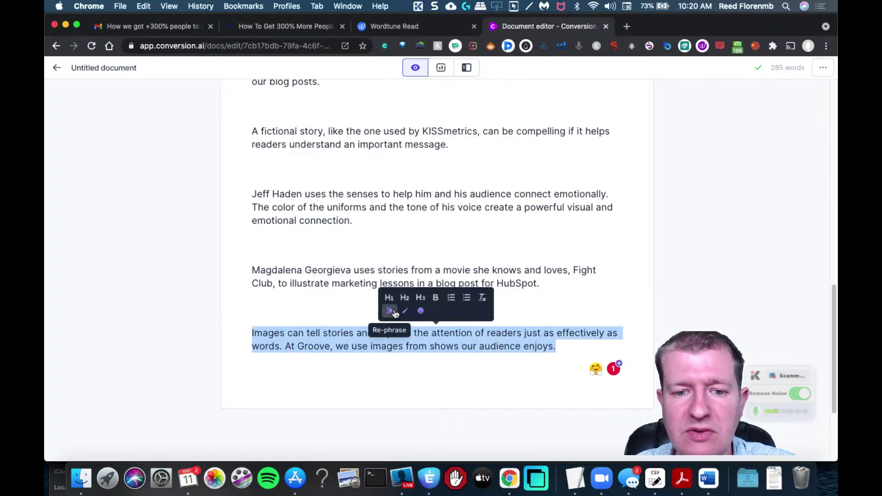
{"action": "left_click", "coordinate": [394, 313]}
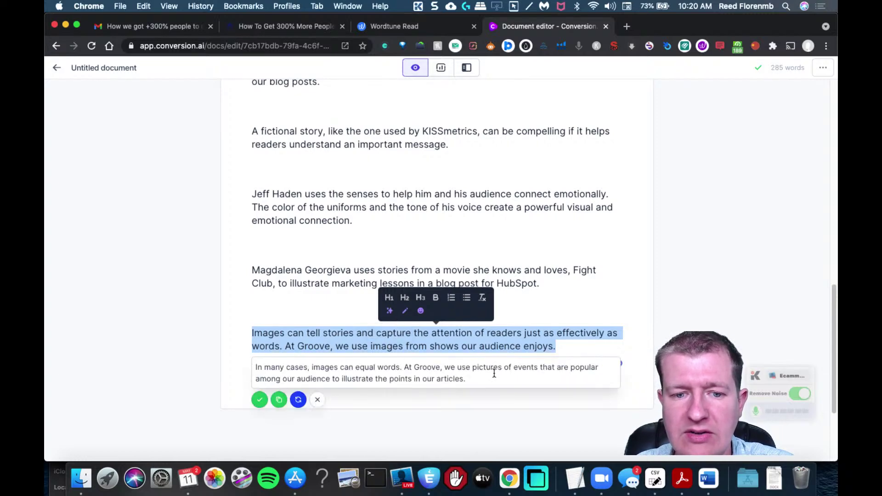
{"action": "left_click", "coordinate": [421, 314]}
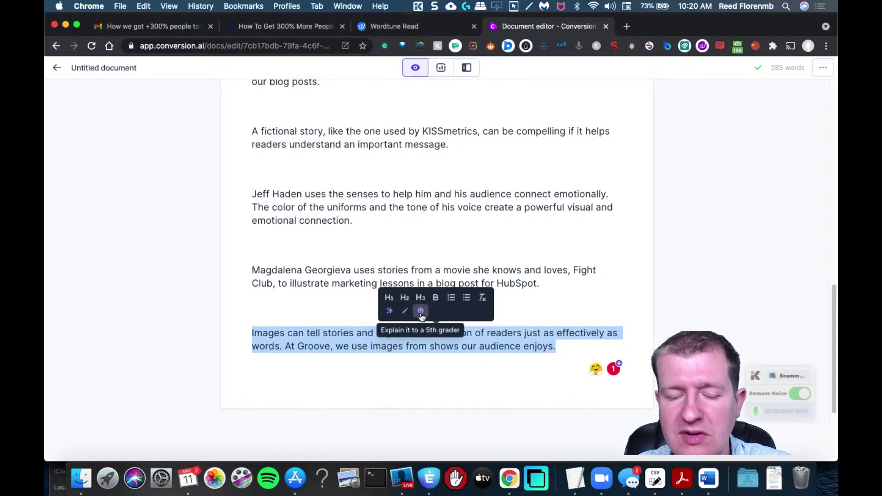
{"action": "left_click", "coordinate": [421, 312]}
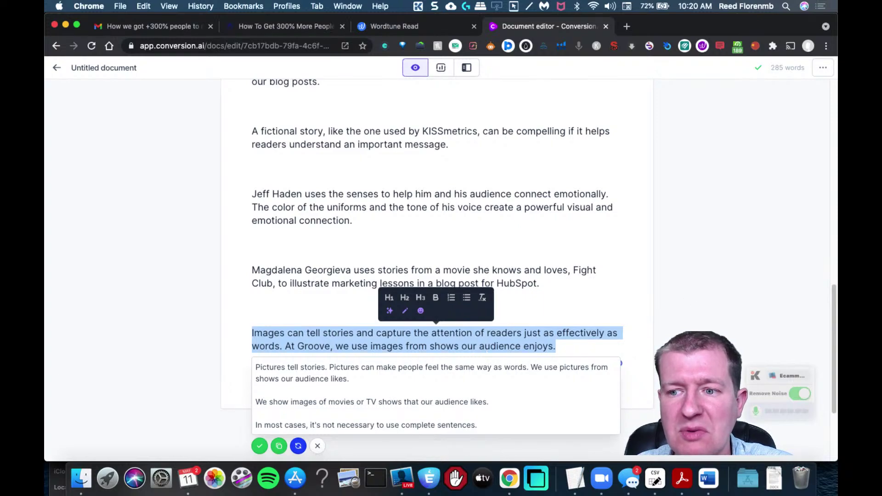
{"action": "left_click_drag", "start_coordinate": [829, 304], "coordinate": [829, 78]}
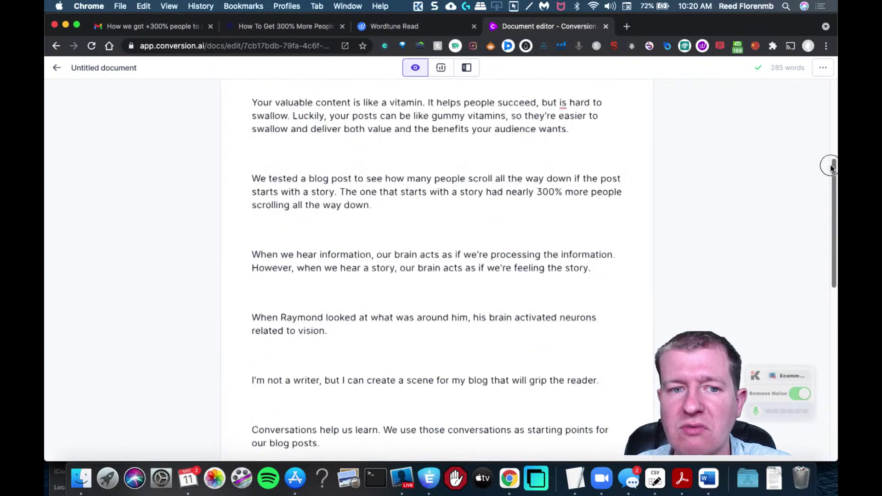
{"action": "scroll", "coordinate": [809, 132], "scroll_direction": "down", "scroll_amount": 3}
{"action": "scroll", "coordinate": [808, 132], "scroll_direction": "up", "scroll_amount": 2}
{"action": "scroll", "coordinate": [809, 132], "scroll_direction": "down", "scroll_amount": 3}
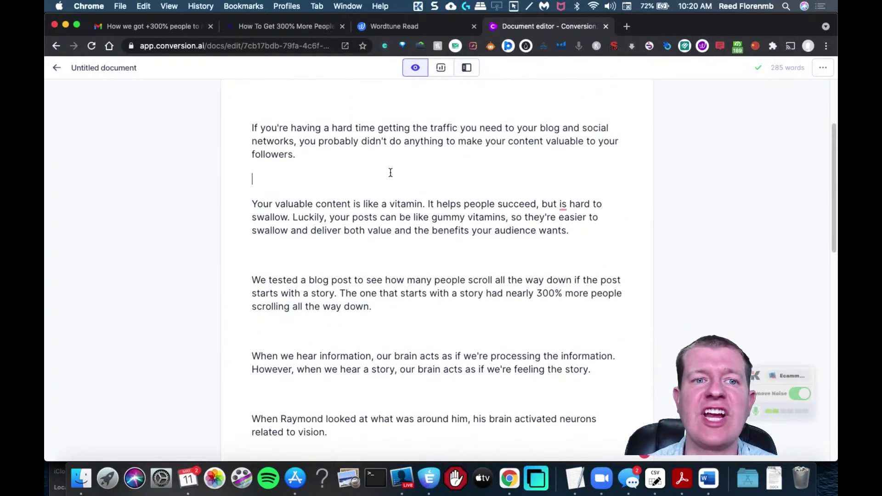
Step: Start a long-form assistant document with the Wordtune summary as its description and reach the Title step
{"action": "left_click", "coordinate": [56, 68]}
{"action": "left_click", "coordinate": [349, 119]}
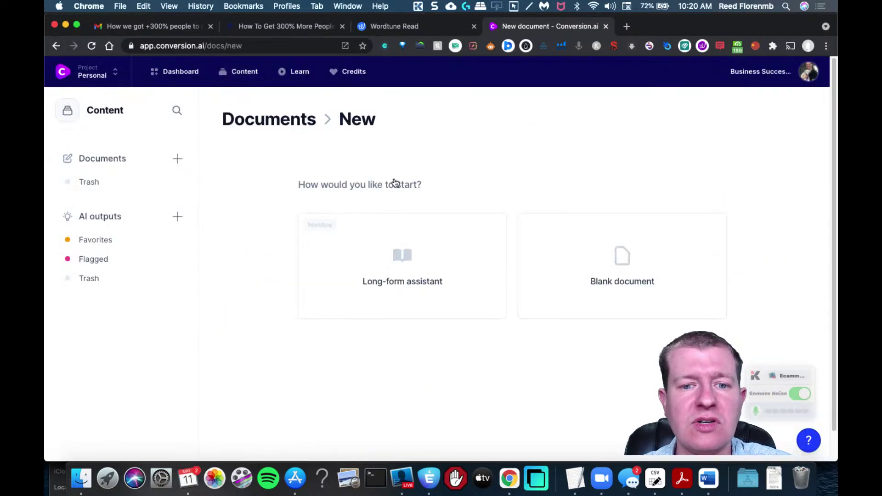
{"action": "left_click", "coordinate": [399, 248]}
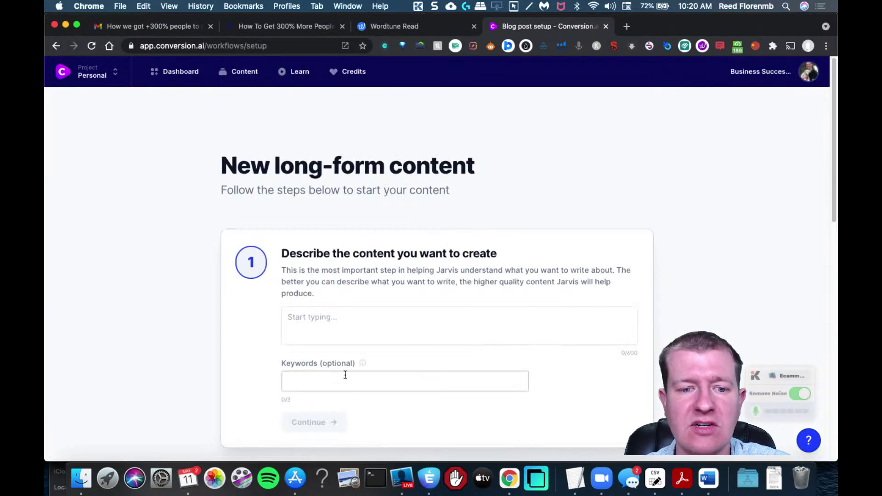
{"action": "key", "text": "super+v"}
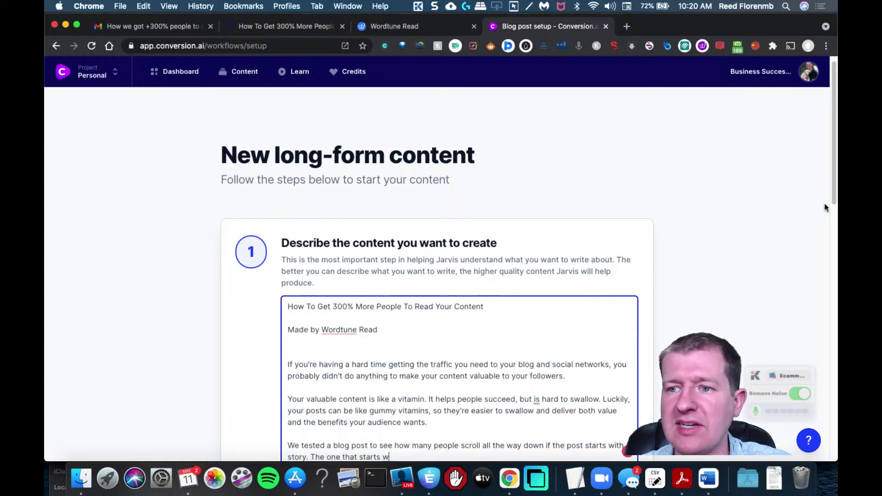
{"action": "left_click_drag", "start_coordinate": [831, 199], "coordinate": [831, 309]}
{"action": "left_click", "coordinate": [310, 220]}
{"action": "left_click", "coordinate": [344, 261]}
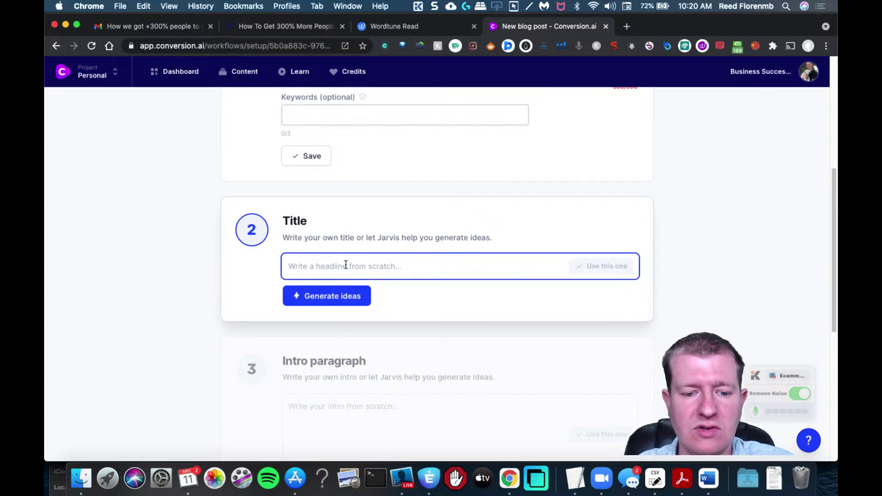
Step: Title it '300% improvement', take the first generated intro, and open the 125-word draft in the editor
{"action": "type", "text": "300% improvement"}
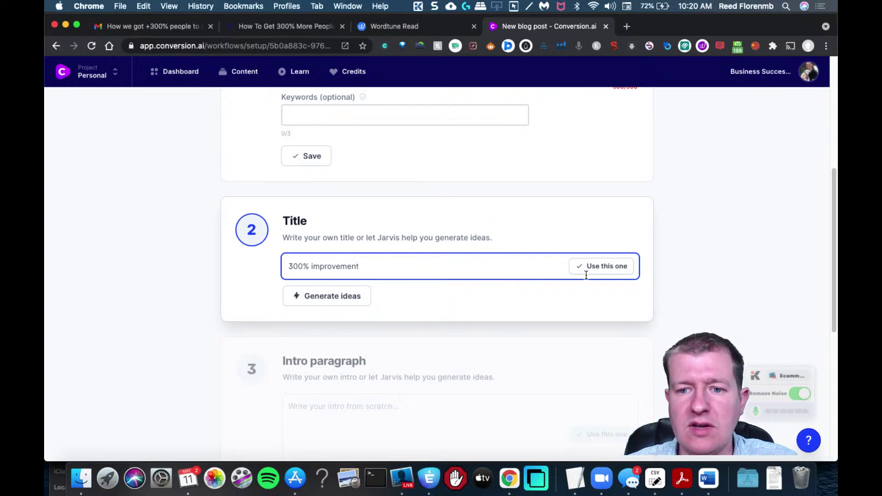
{"action": "left_click", "coordinate": [586, 274]}
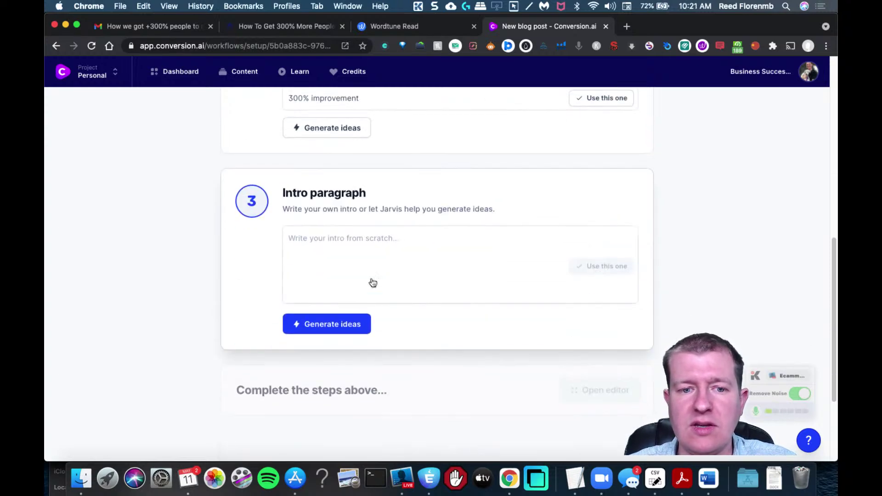
{"action": "left_click", "coordinate": [338, 324]}
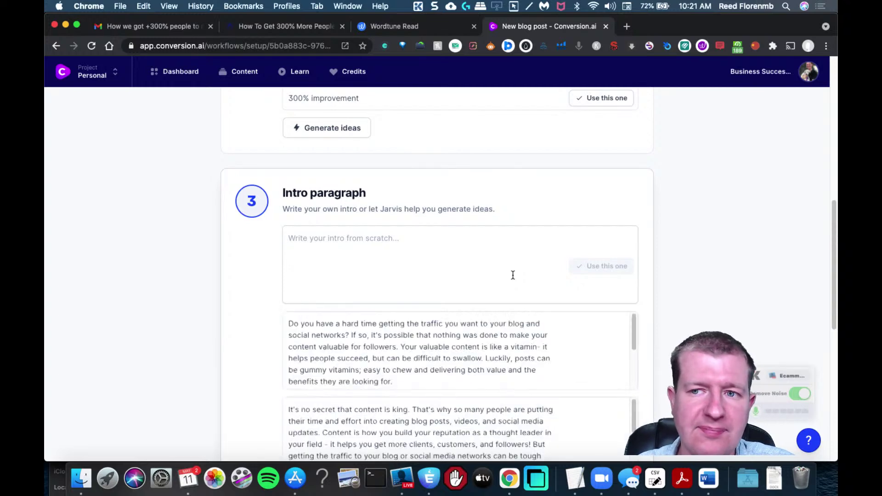
{"action": "left_click", "coordinate": [591, 355]}
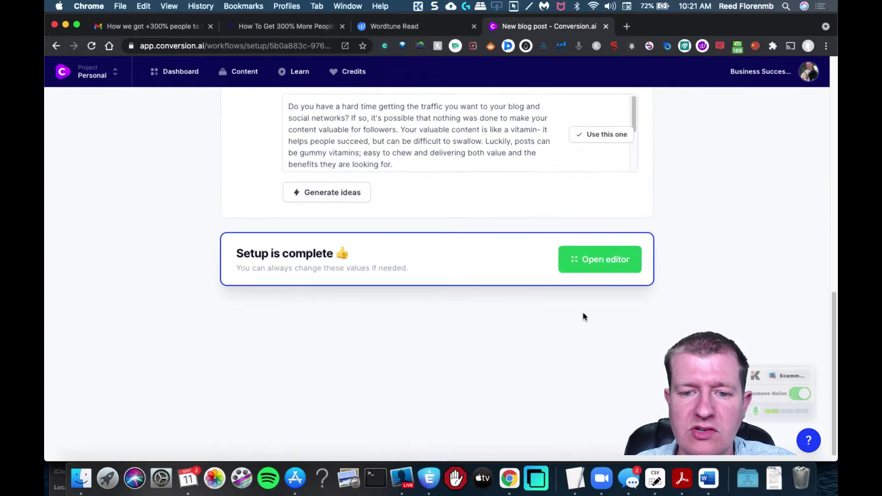
{"action": "left_click", "coordinate": [589, 264]}
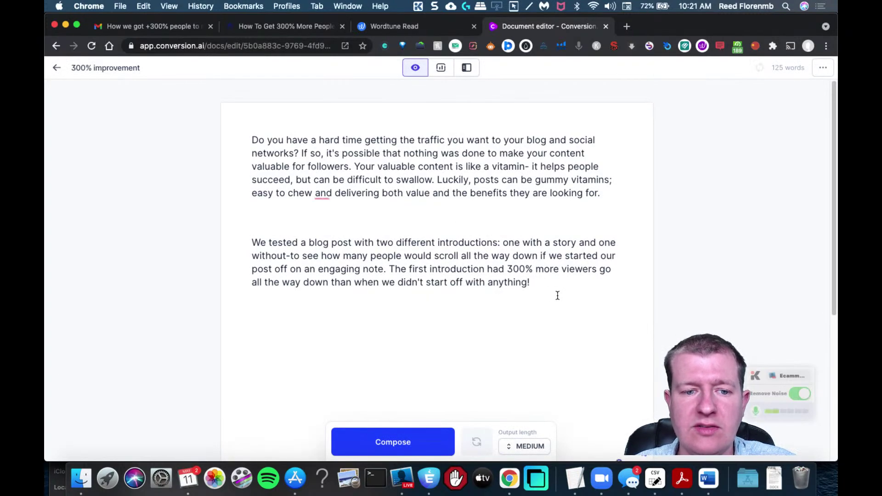
Step: Paste the summary below the intro and delete the 'Made by Wordtune Read' line
{"action": "key", "text": "super+v"}
{"action": "mouse_move", "coordinate": [833, 293]}
{"action": "left_mouse_down"}
{"action": "mouse_move", "coordinate": [821, 129]}
{"action": "mouse_move", "coordinate": [819, 141]}
{"action": "left_mouse_up"}
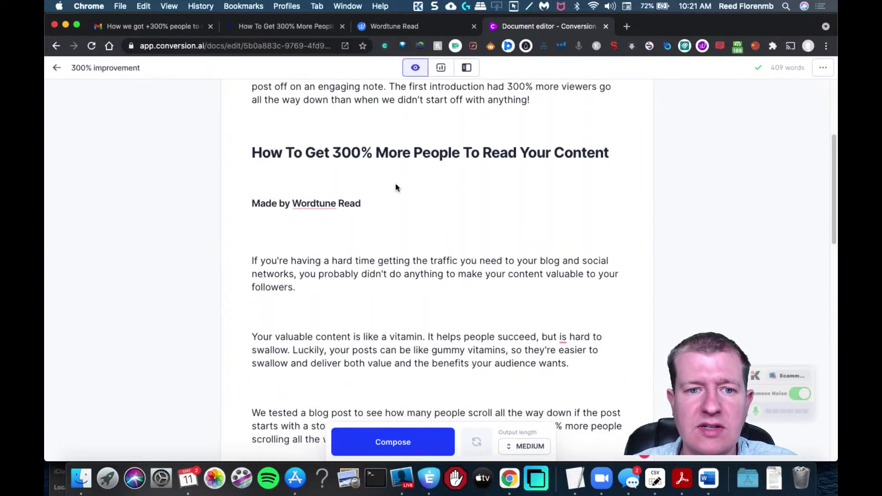
{"action": "left_click_drag", "start_coordinate": [384, 208], "coordinate": [244, 186]}
{"action": "key", "text": "BackSpace"}
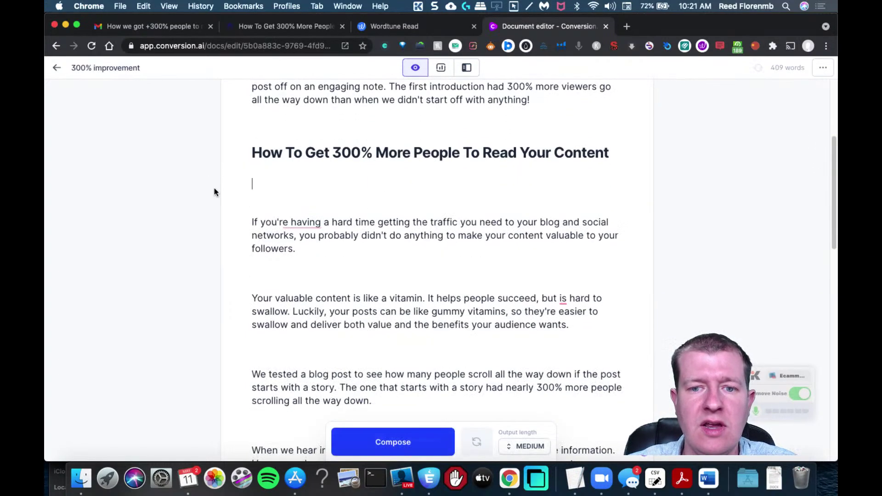
{"action": "key", "text": "BackSpace"}
Step: Compose LONG-length new text after the first summary paragraph
{"action": "left_click", "coordinate": [316, 232]}
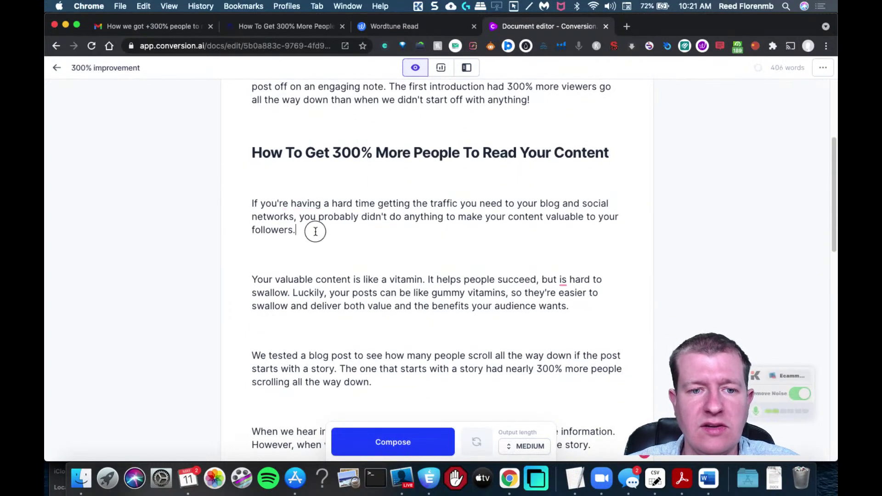
{"action": "left_click", "coordinate": [533, 450]}
{"action": "left_click", "coordinate": [510, 412]}
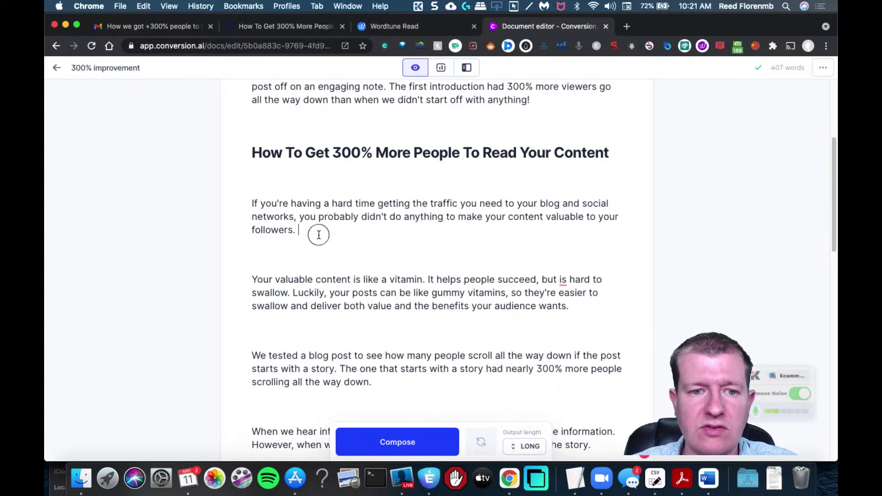
{"action": "left_click", "coordinate": [416, 434]}
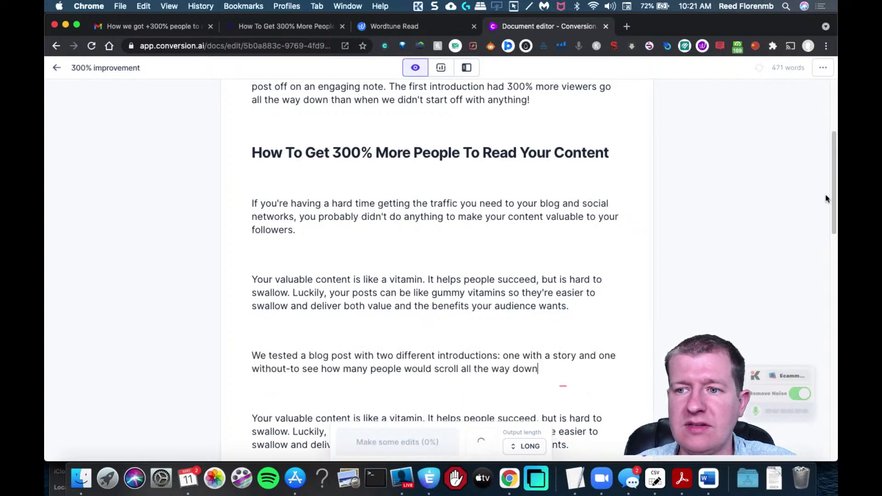
{"action": "left_click_drag", "start_coordinate": [831, 184], "coordinate": [829, 238]}
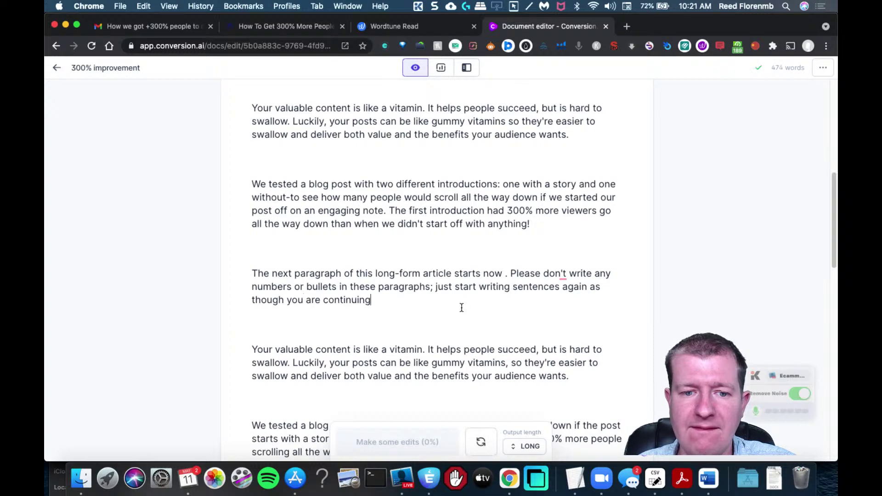
Step: Delete the unwanted generated paragraphs
{"action": "left_click_drag", "start_coordinate": [461, 308], "coordinate": [251, 105]}
{"action": "key", "text": "BackSpace"}
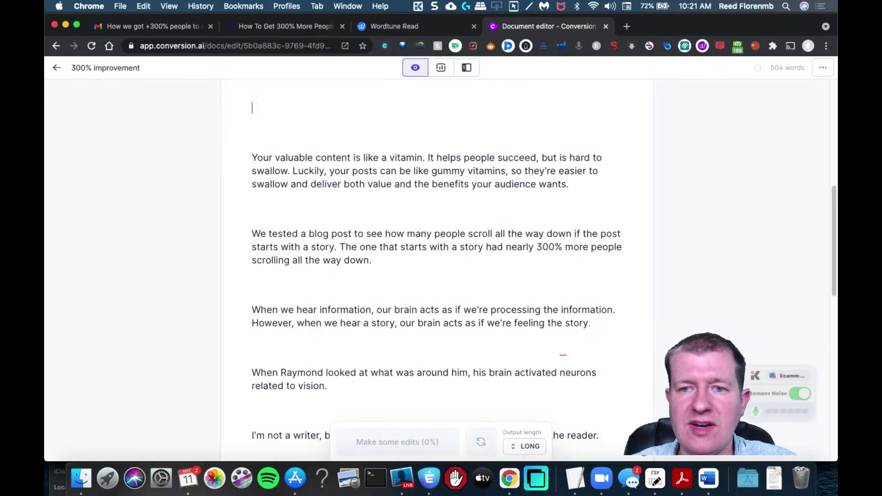
{"action": "left_click_drag", "start_coordinate": [829, 201], "coordinate": [828, 154]}
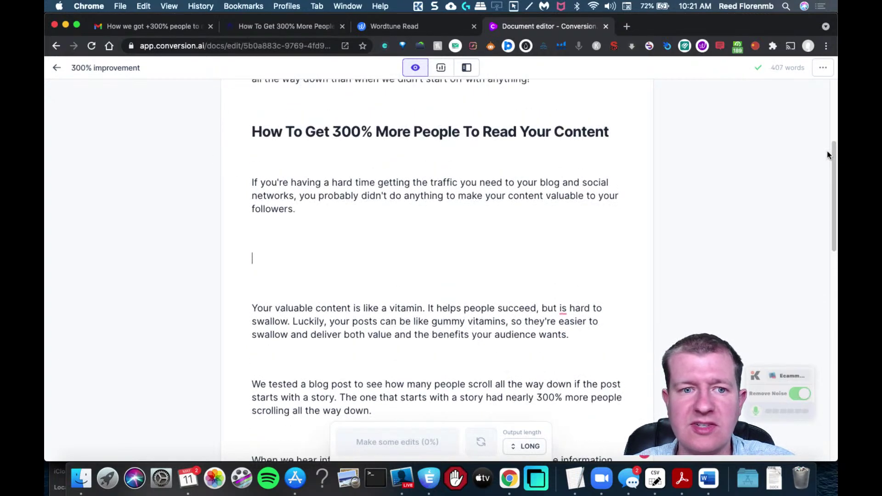
Step: Add '***' before the first summary paragraph and compose new text after it, reaching about 511 words
{"action": "type", "text": "***"}
{"action": "left_click_drag", "start_coordinate": [360, 210], "coordinate": [244, 175]}
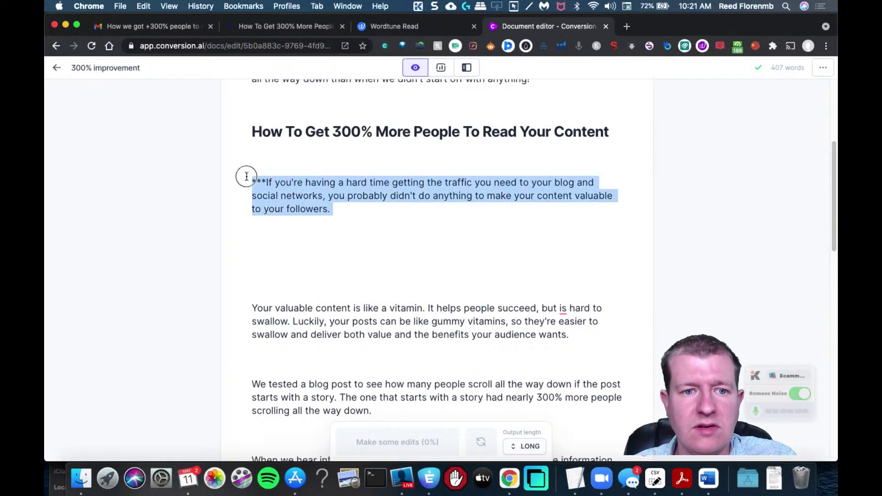
{"action": "left_click", "coordinate": [354, 216]}
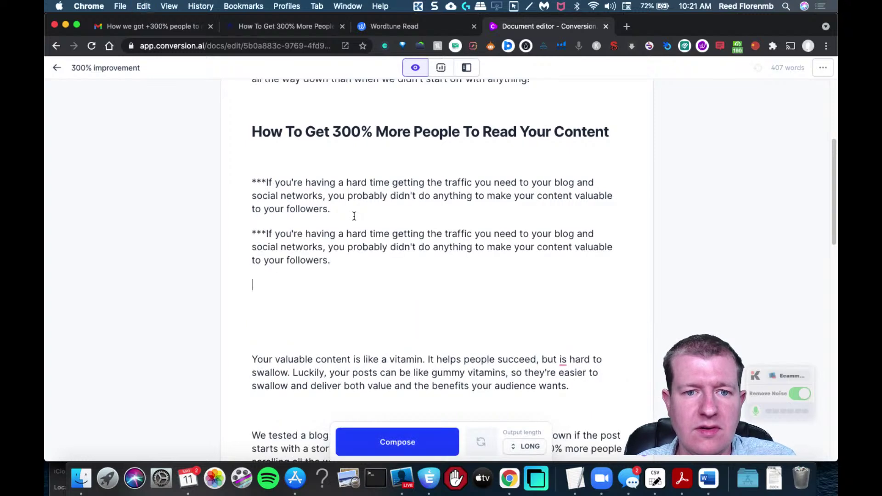
{"action": "key", "text": "super+z"}
{"action": "left_click", "coordinate": [347, 212]}
{"action": "left_click", "coordinate": [423, 434]}
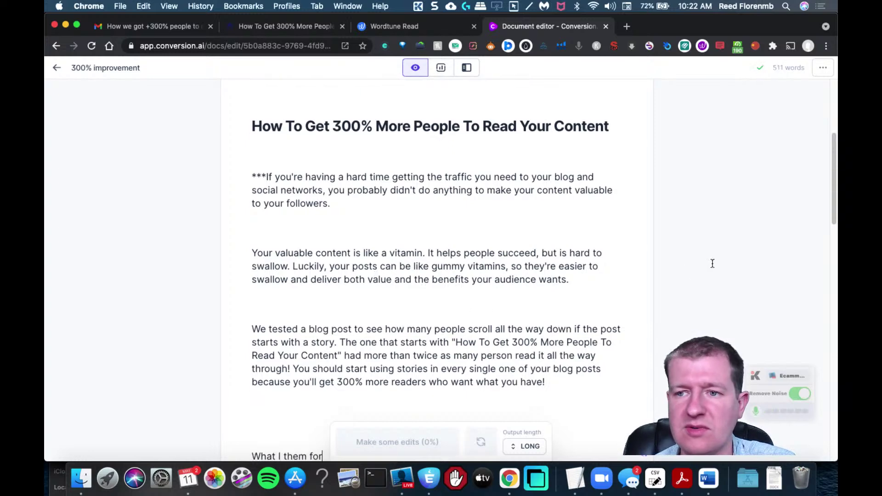
Step: Delete the composed paragraphs from 'What I' onward, leaving only the intro and pasted summary
{"action": "scroll", "coordinate": [412, 322], "scroll_direction": "down", "scroll_amount": 5}
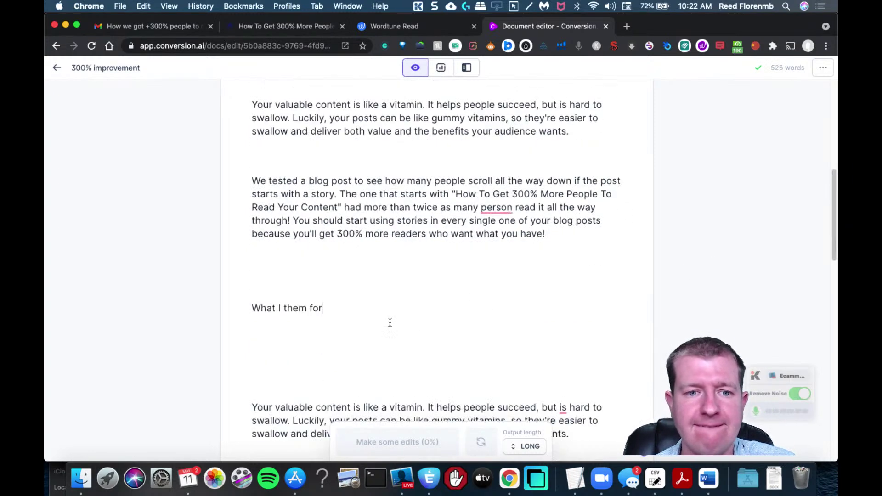
{"action": "left_click_drag", "start_coordinate": [370, 315], "coordinate": [218, 125]}
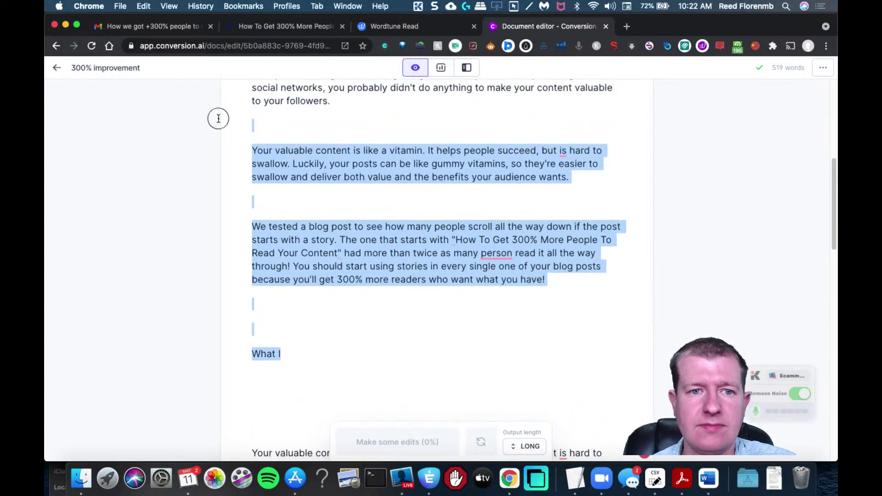
{"action": "key", "text": "BackSpace"}
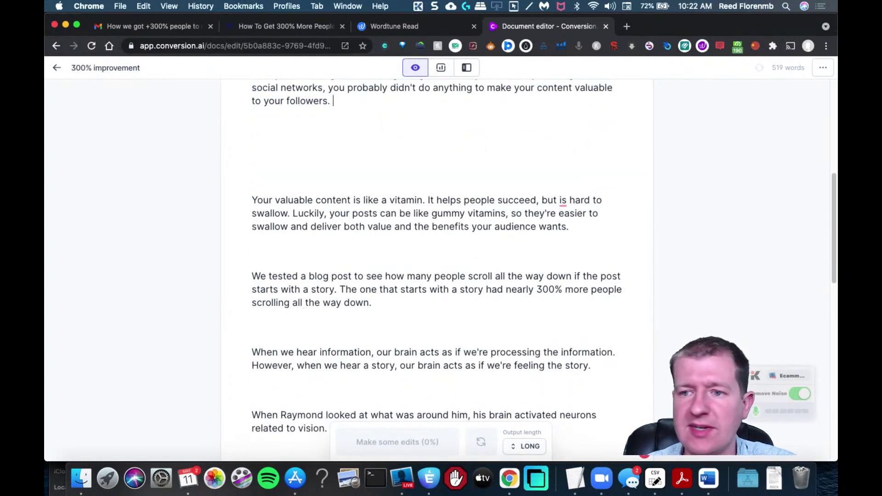
{"action": "left_click_drag", "start_coordinate": [834, 193], "coordinate": [833, 363]}
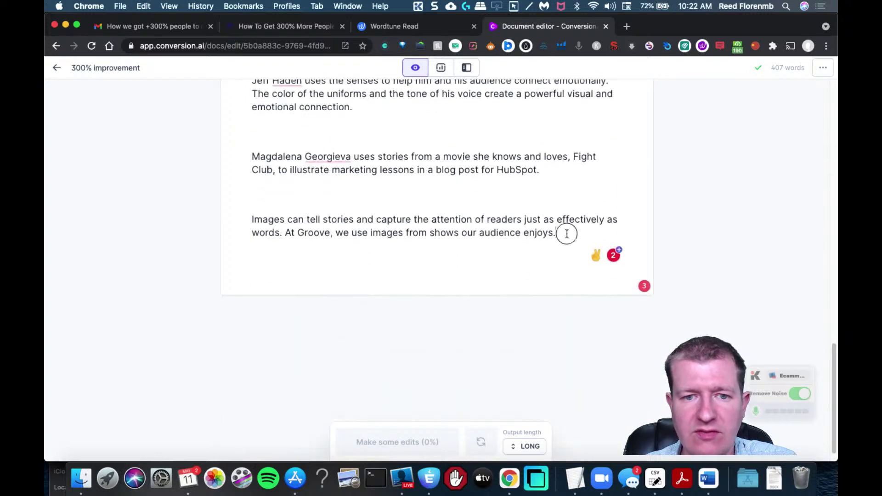
Step: Copy the final summary paragraph, paste it at the end, then undo the duplicate
{"action": "left_click_drag", "start_coordinate": [566, 233], "coordinate": [193, 221]}
{"action": "key", "text": "super+c"}
{"action": "left_click", "coordinate": [577, 231]}
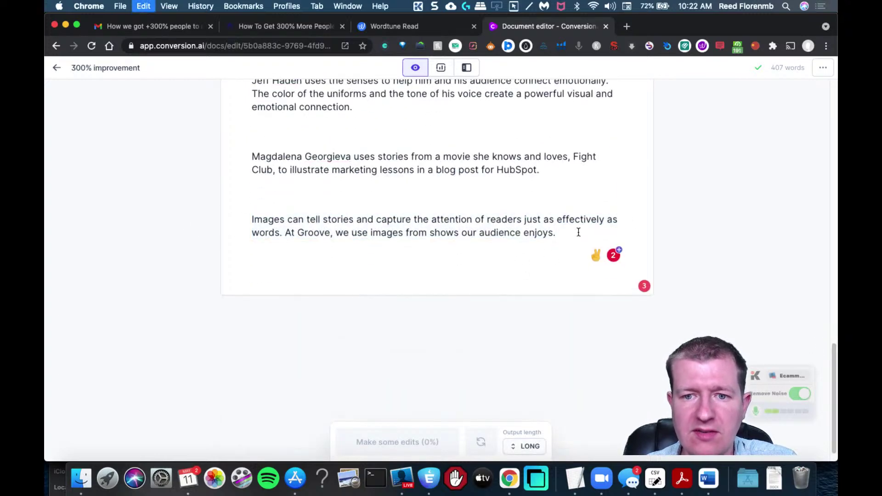
{"action": "key", "text": "super+v"}
{"action": "key", "text": "super+z"}
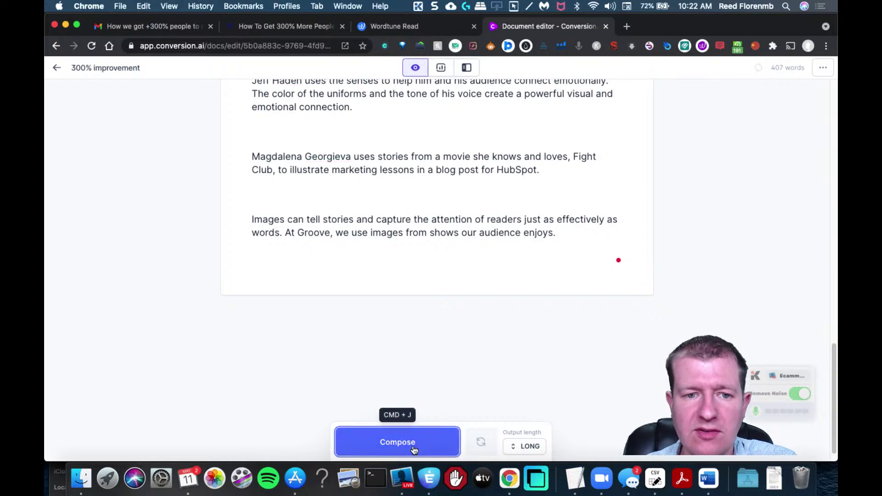
Step: Compose long closing paragraphs with a recent-posts list after the paragraph ending 'enjoys.'
{"action": "left_click", "coordinate": [413, 448]}
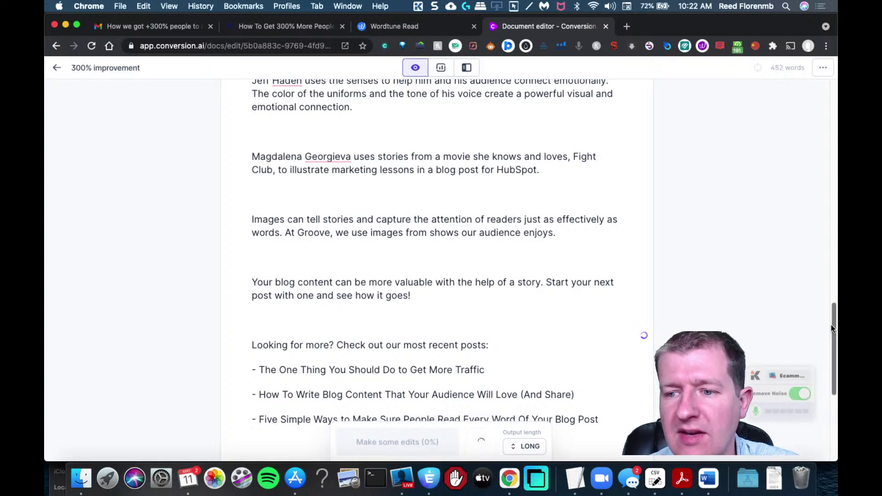
{"action": "scroll", "coordinate": [822, 325], "scroll_direction": "up", "scroll_amount": 3}
{"action": "scroll", "coordinate": [821, 325], "scroll_direction": "up", "scroll_amount": 1}
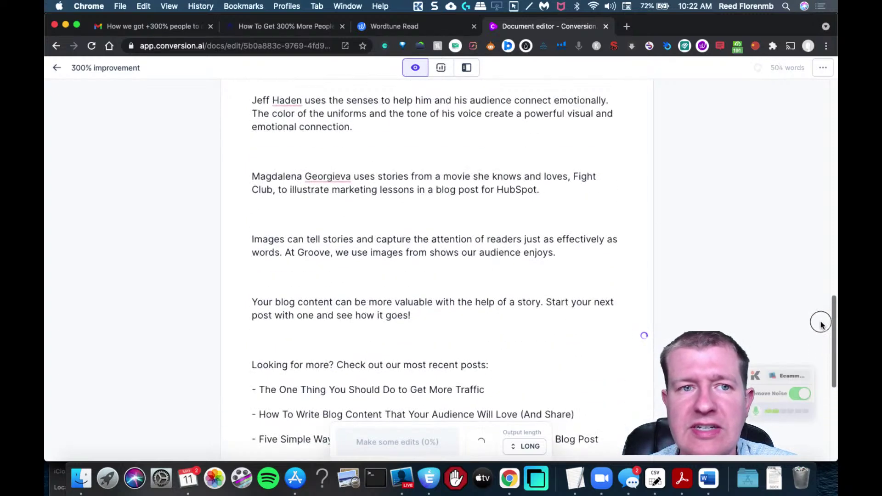